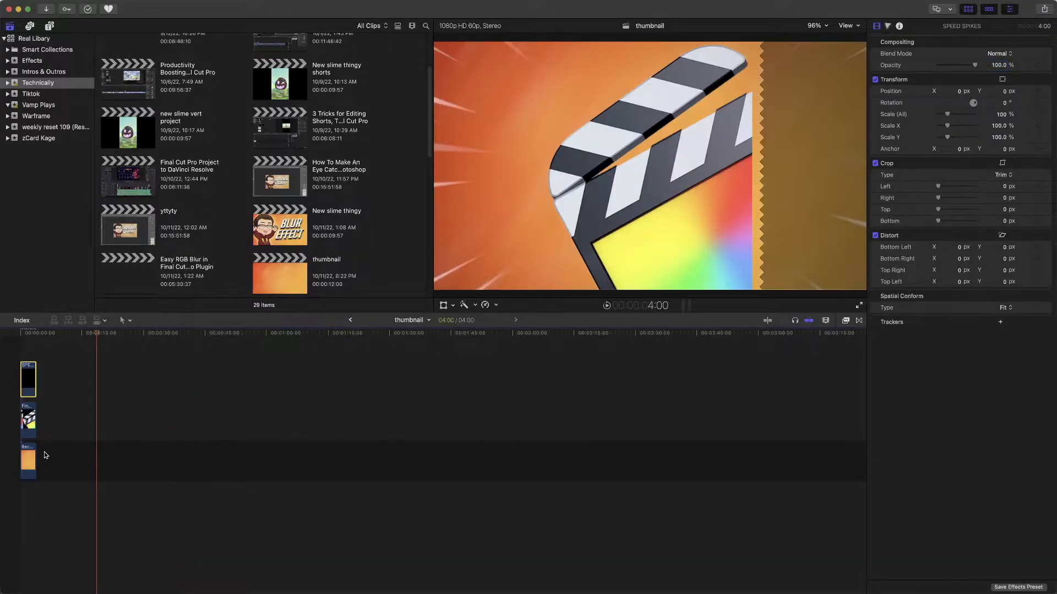
# - Extend the orange background, Final Cut Pro and SPEED SPIKES clips to the same duration of 1:09:02
pyautogui.click(31, 463)
pyautogui.moveTo(35, 463); pyautogui.dragTo(302, 460)
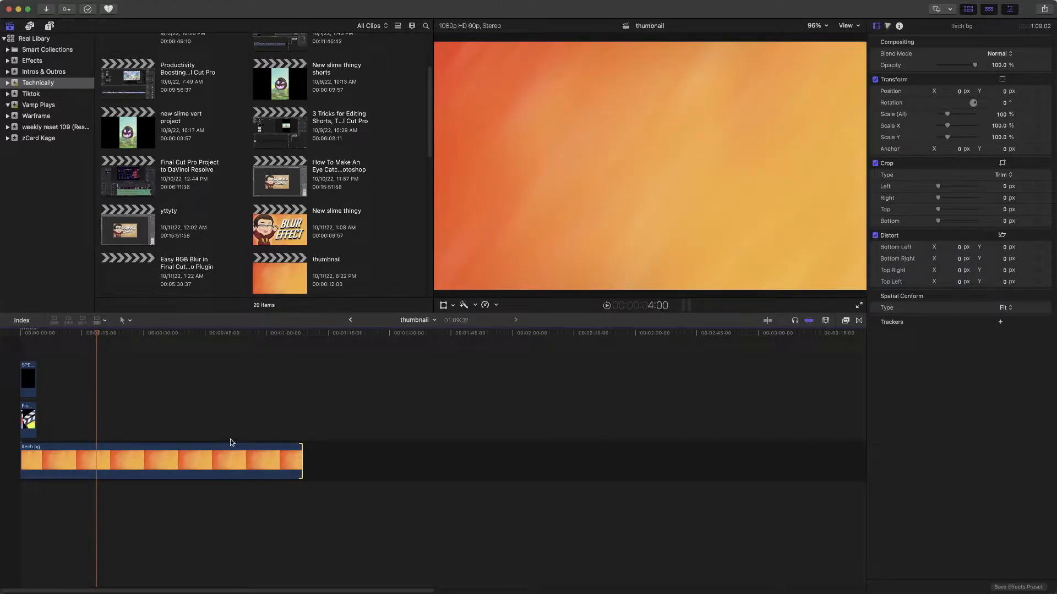
pyautogui.click(32, 425)
pyautogui.moveTo(35, 422); pyautogui.dragTo(304, 426)
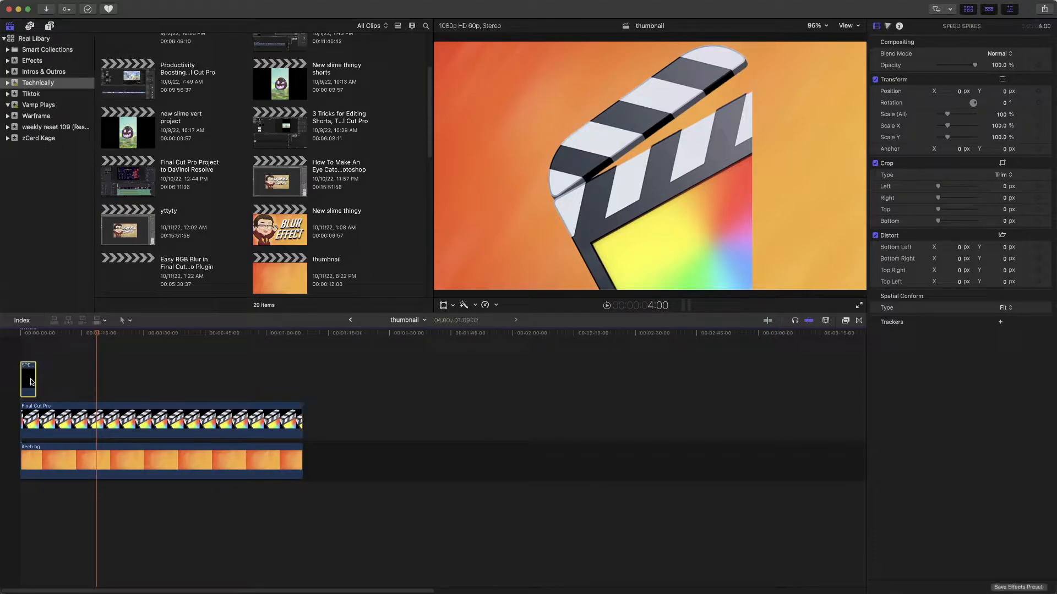
pyautogui.moveTo(37, 379); pyautogui.dragTo(303, 382)
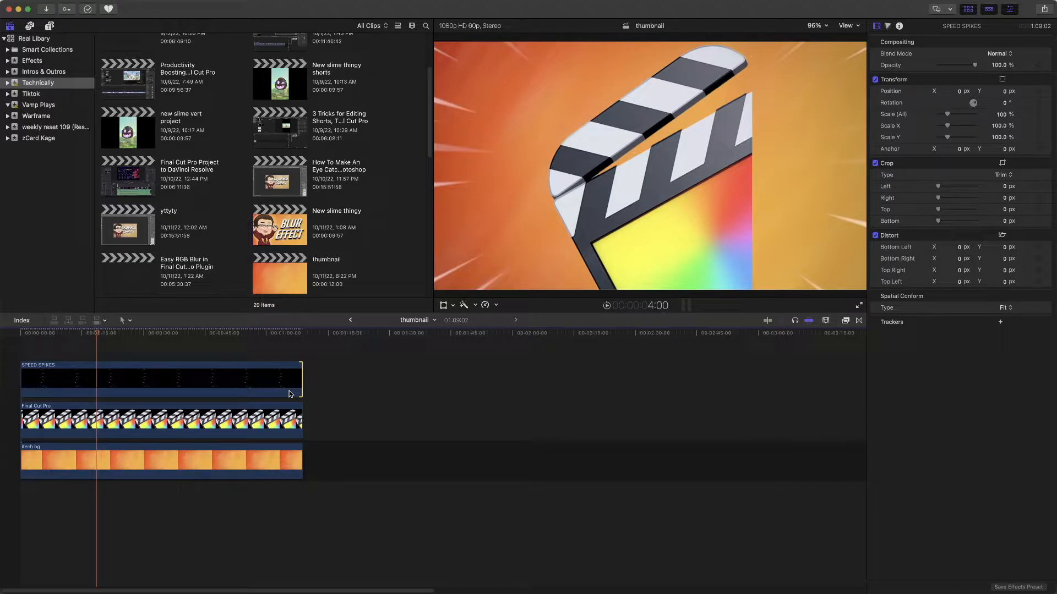
# - Set the Final Cut Pro clip's Bottom Left X distortion to -120 px and shift the clapperboard into the frame's lower-right corner
pyautogui.click(263, 418)
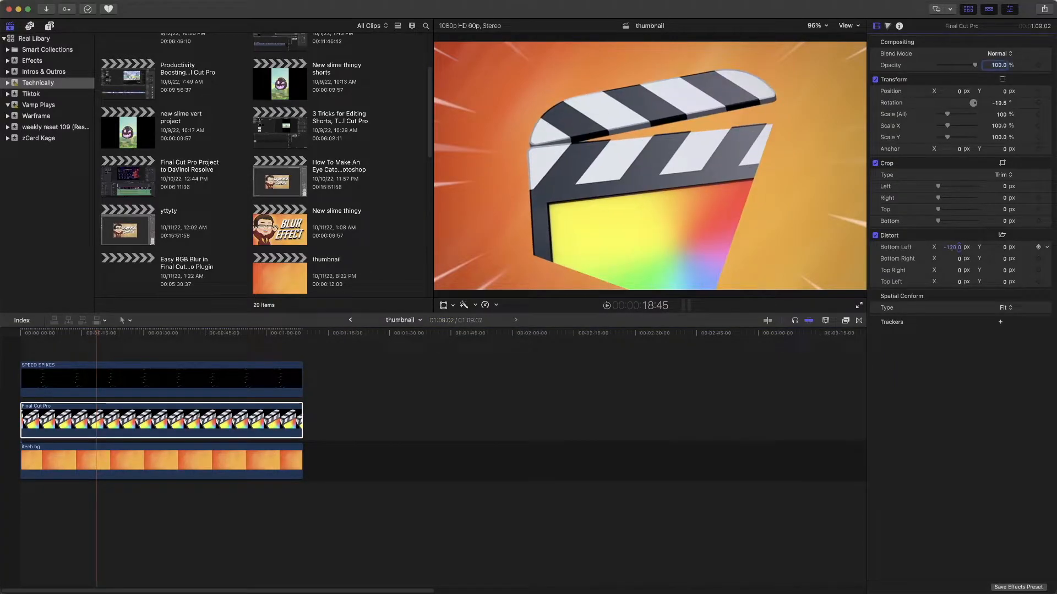
pyautogui.moveTo(957, 247); pyautogui.dragTo(961, 249)
pyautogui.click(443, 306)
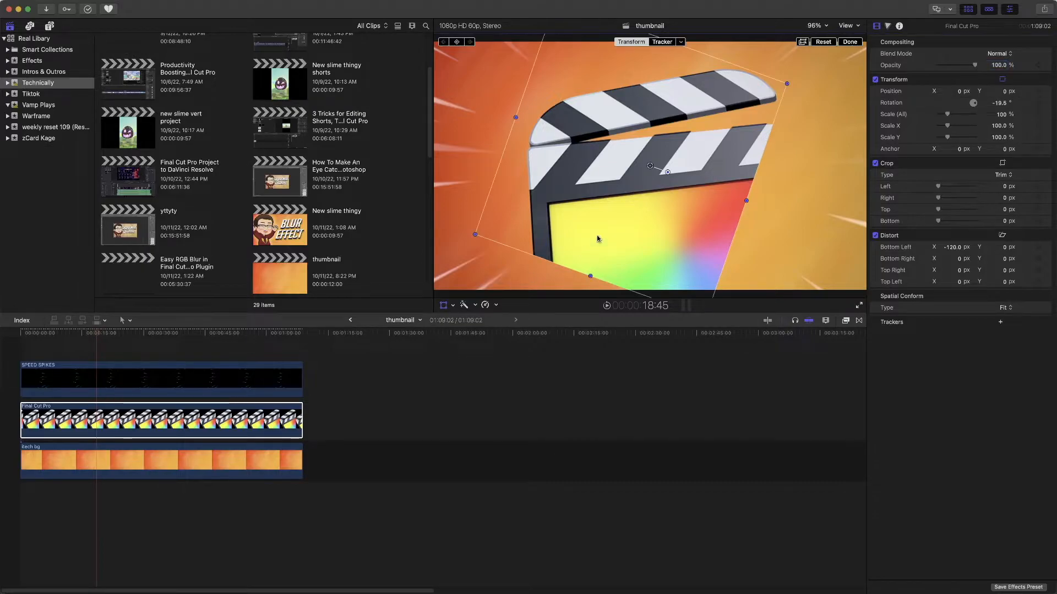
pyautogui.moveTo(650, 166); pyautogui.dragTo(762, 163)
pyautogui.moveTo(620, 286); pyautogui.dragTo(696, 249)
pyautogui.moveTo(734, 158); pyautogui.dragTo(761, 223)
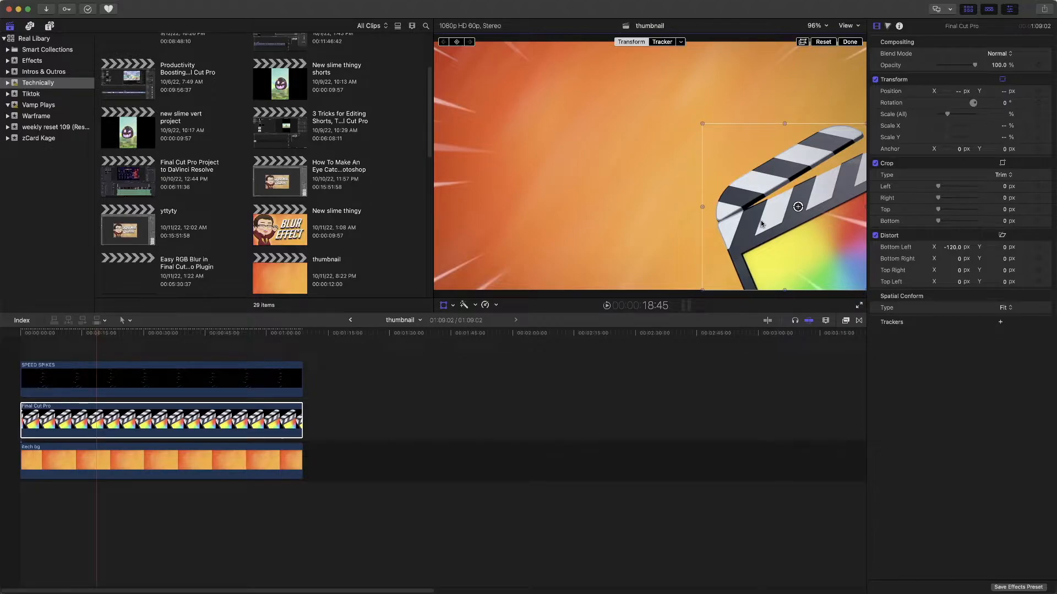
# - Apply the Saber effect from the FCB's Saber category to the Final Cut Pro clip
pyautogui.click(826, 321)
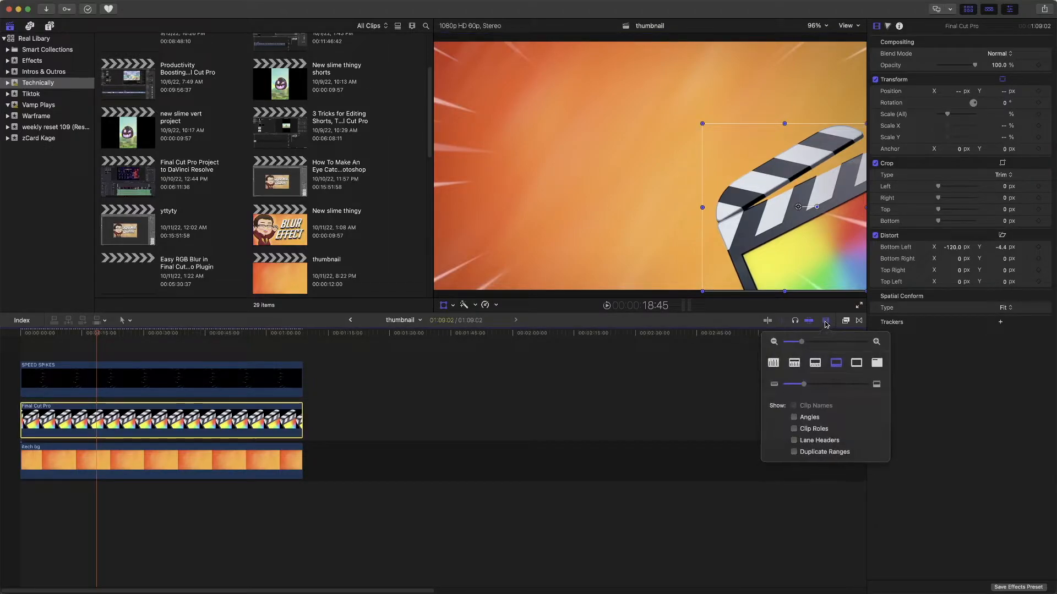
pyautogui.click(826, 321)
pyautogui.click(845, 321)
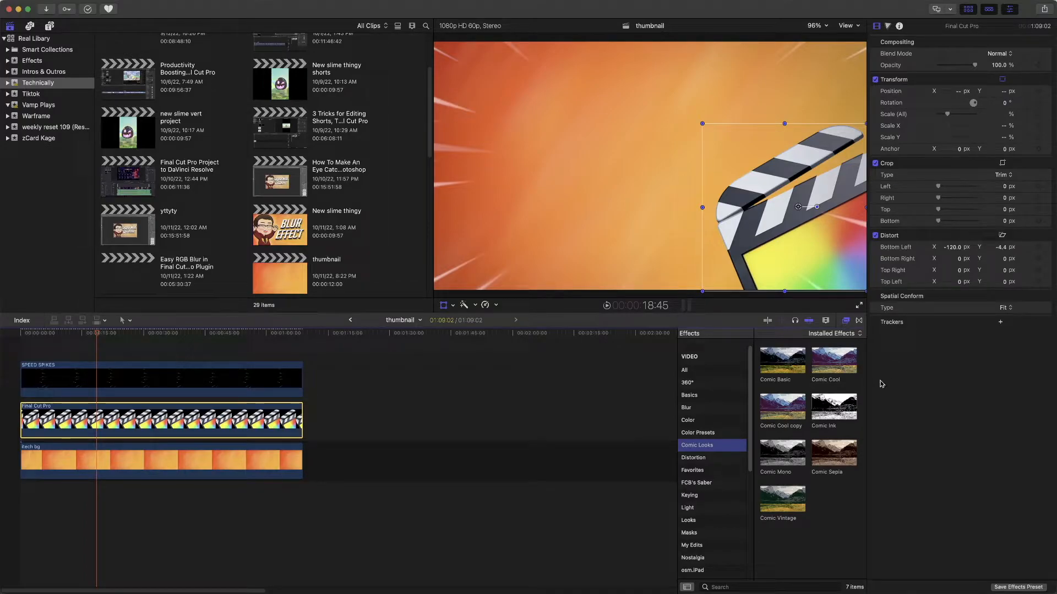
pyautogui.click(714, 483)
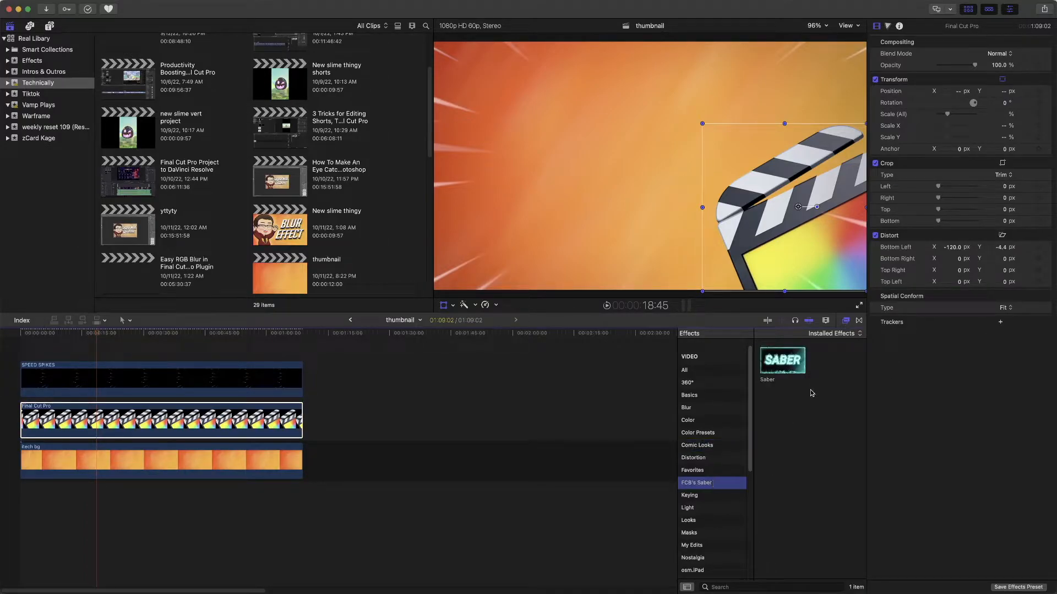
pyautogui.moveTo(793, 369); pyautogui.dragTo(210, 423)
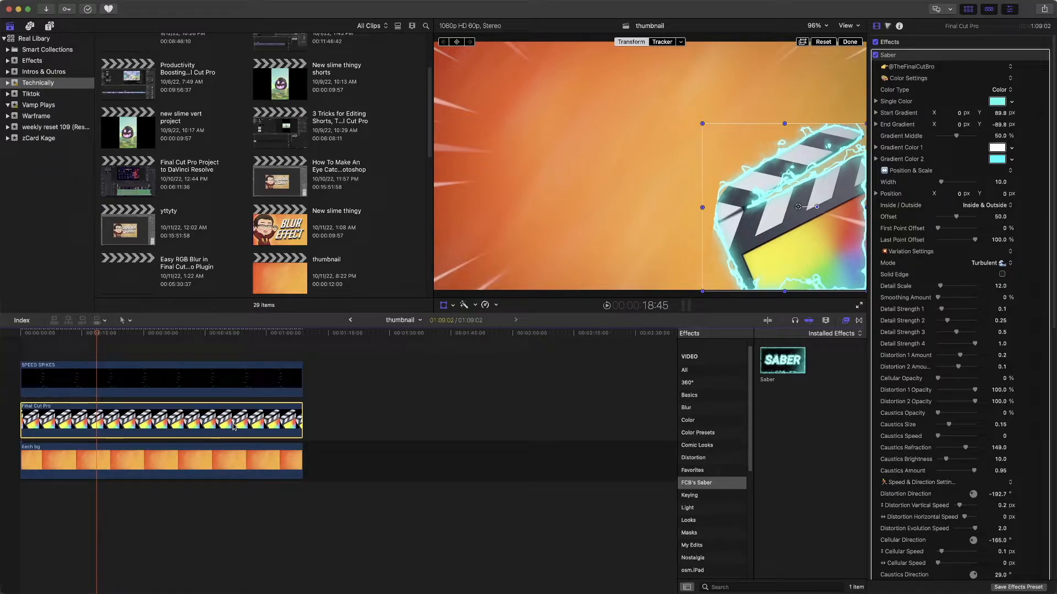
# - Set the clapperboard's Saber Detail Scale to 8.0 and its Single Color to orange
pyautogui.moveTo(939, 285); pyautogui.dragTo(894, 295)
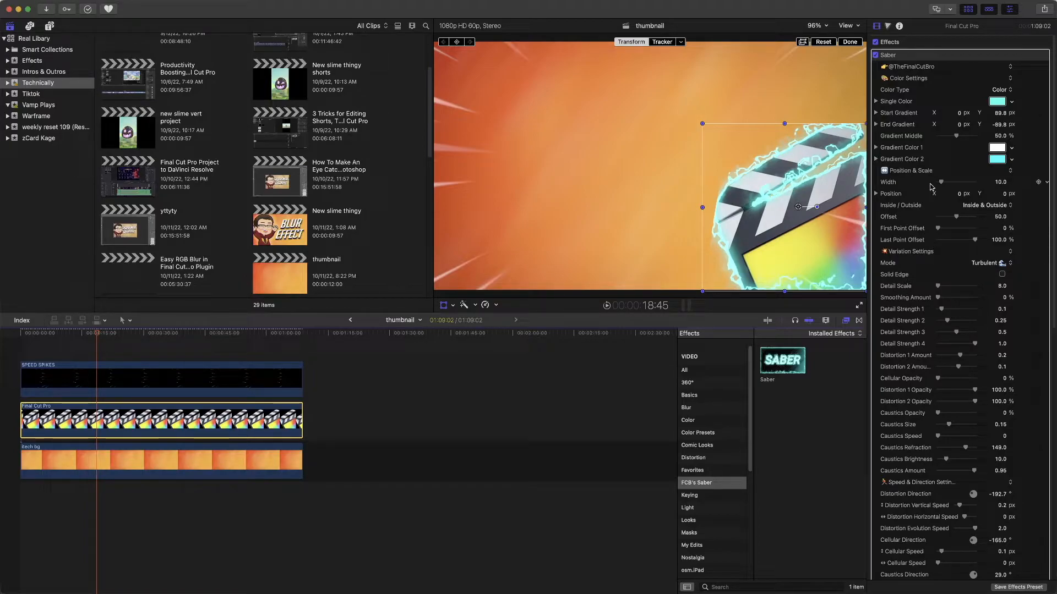
pyautogui.click(997, 101)
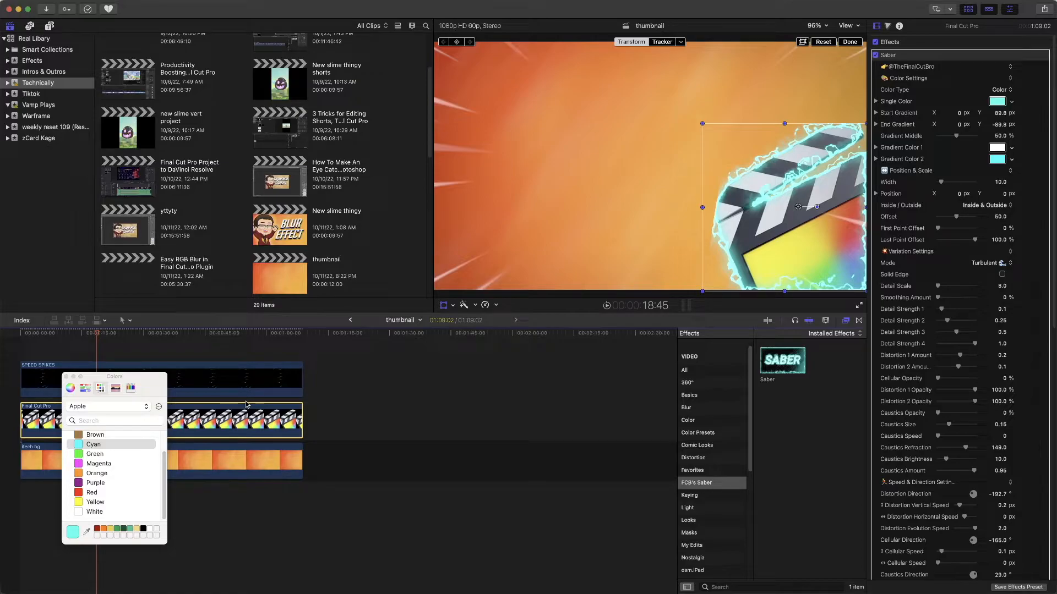
pyautogui.click(103, 529)
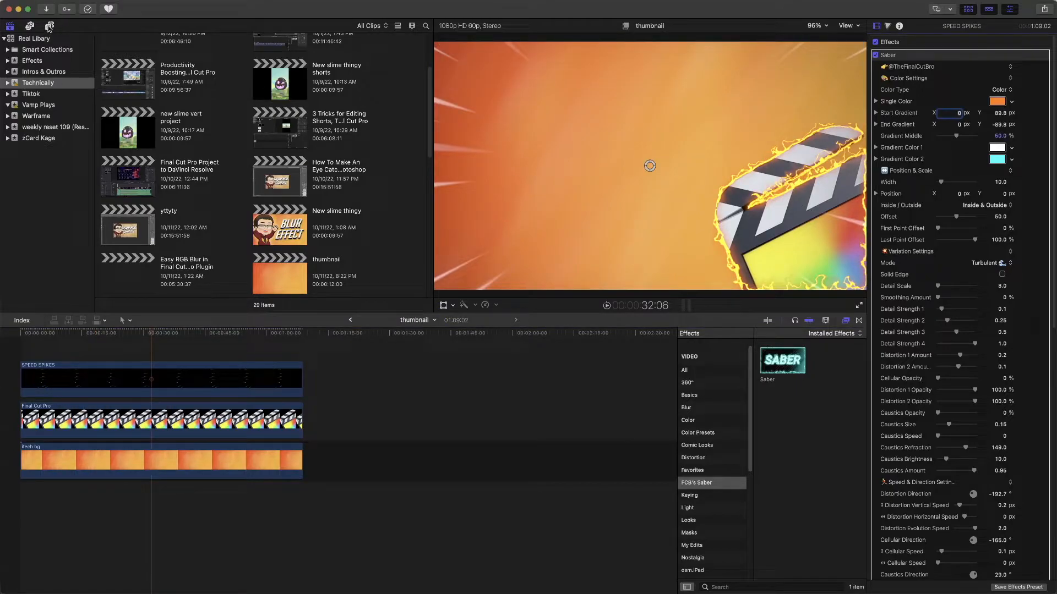
# - Add a Custom title above the SPEED SPIKES clip and extend it to 1:09:02
pyautogui.click(49, 26)
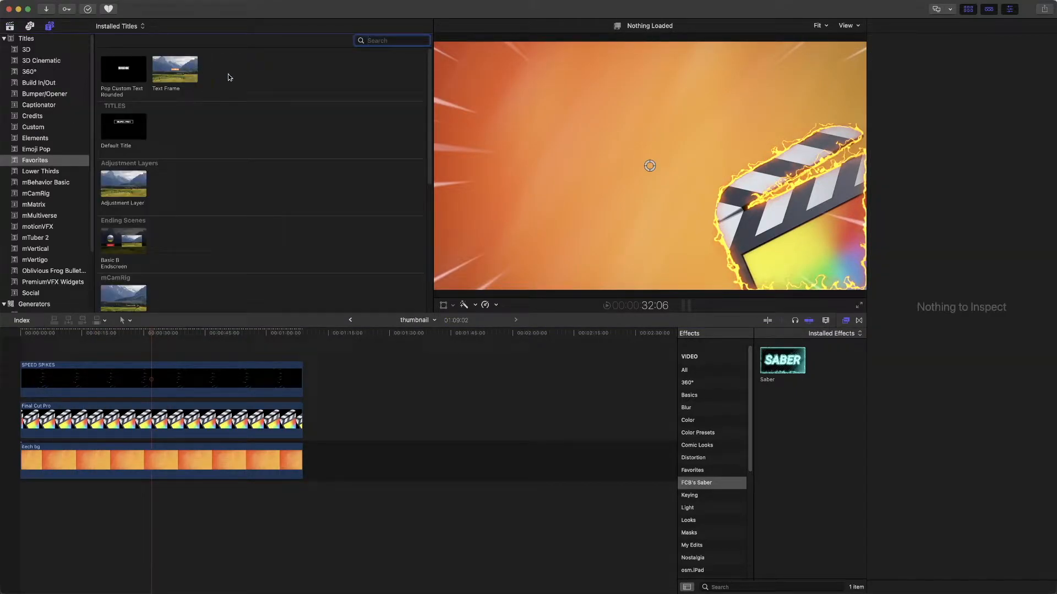
pyautogui.scroll(-1, 221, 229)
pyautogui.scroll(1, 222, 229)
pyautogui.click(24, 41)
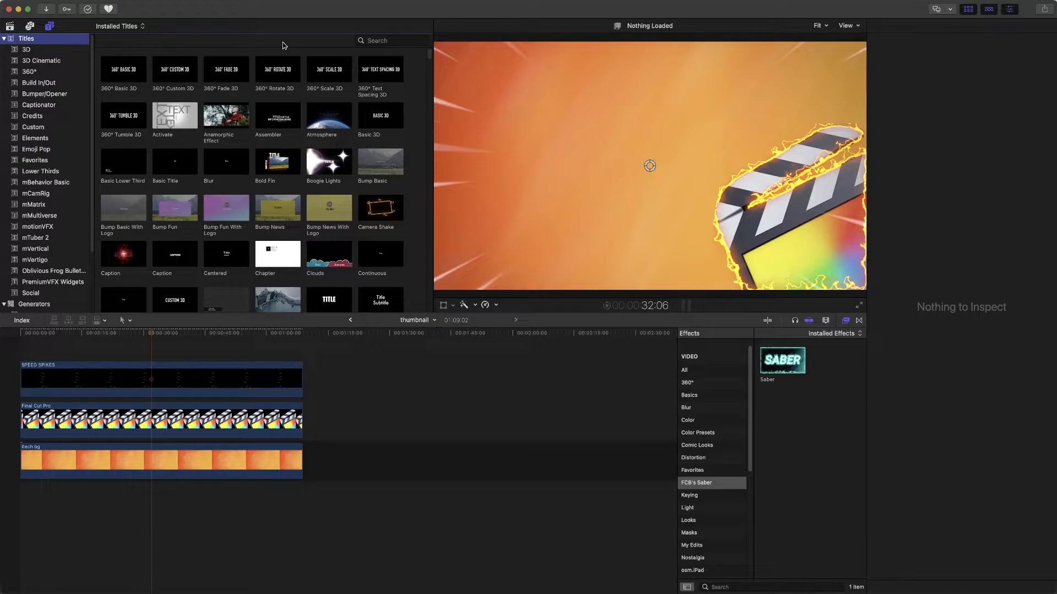
pyautogui.scroll(-2, 383, 132)
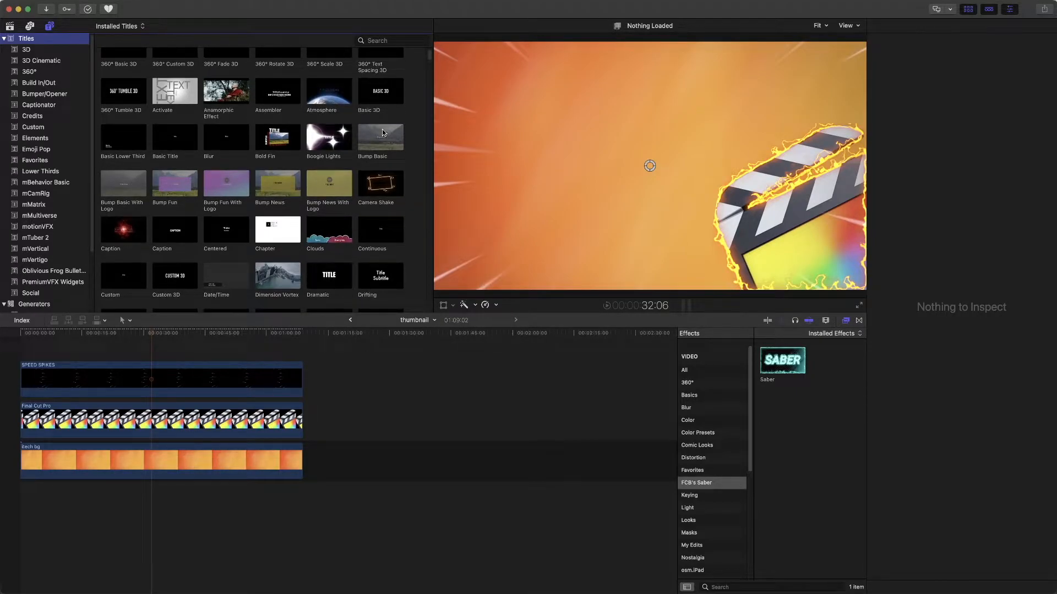
pyautogui.scroll(-2, 384, 133)
pyautogui.moveTo(284, 365); pyautogui.dragTo(301, 366)
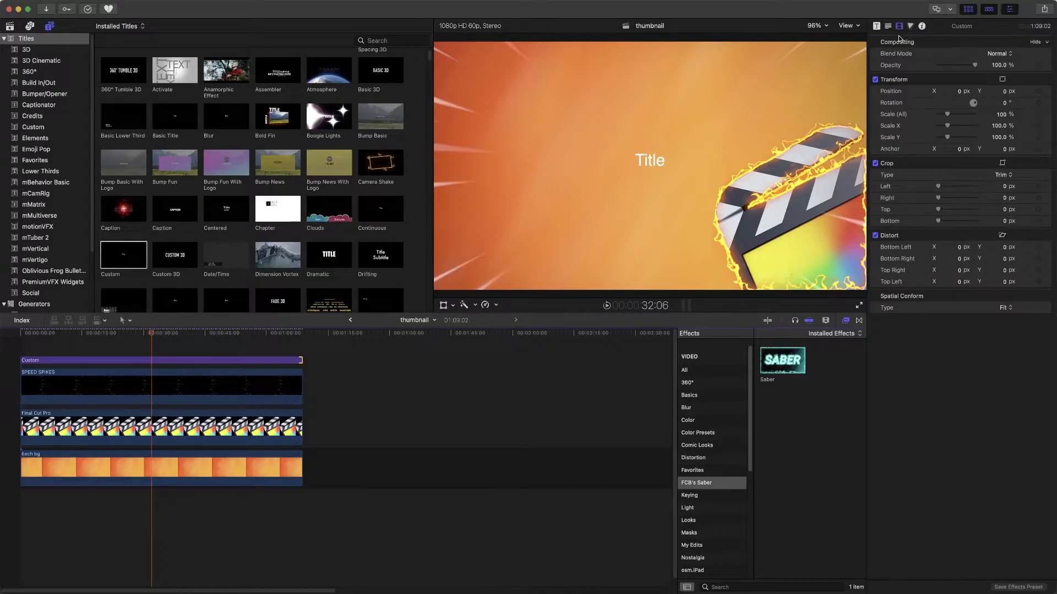
# - Apply the saved ROUNDED SETTINGS text style to the Custom title
pyautogui.click(876, 27)
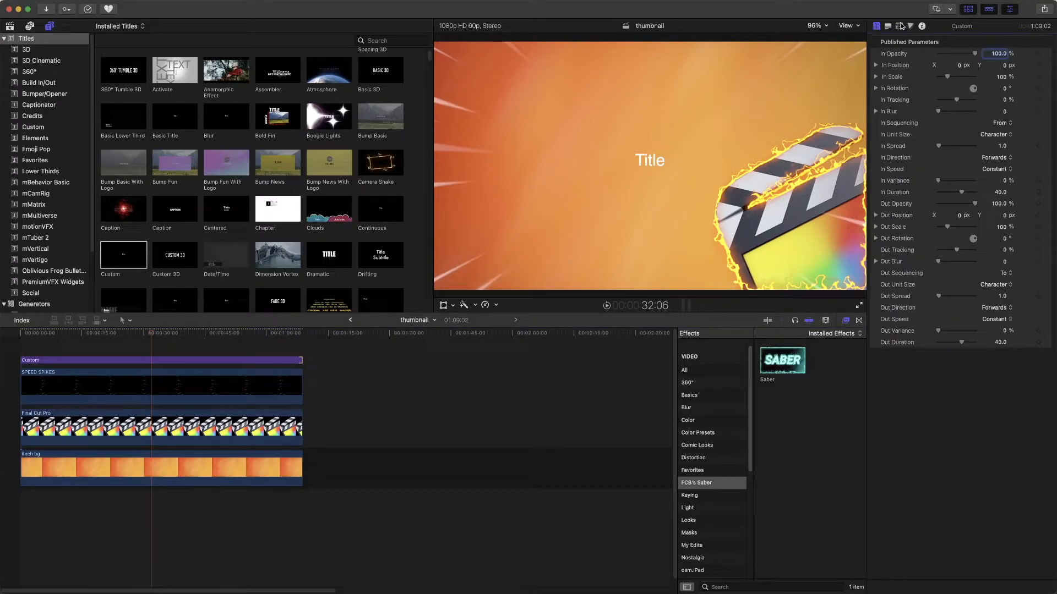
pyautogui.click(887, 29)
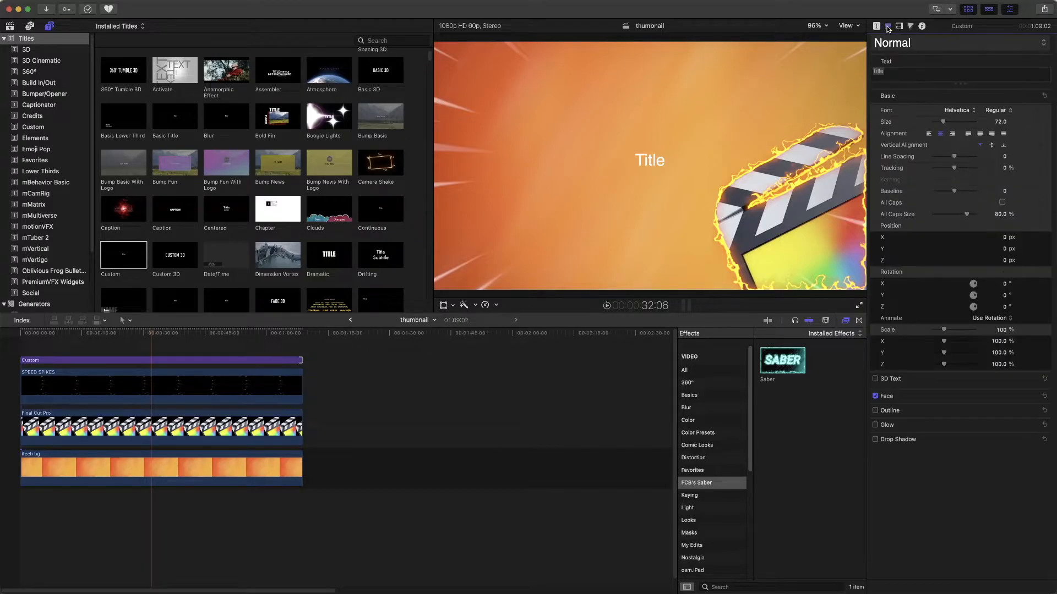
pyautogui.click(945, 44)
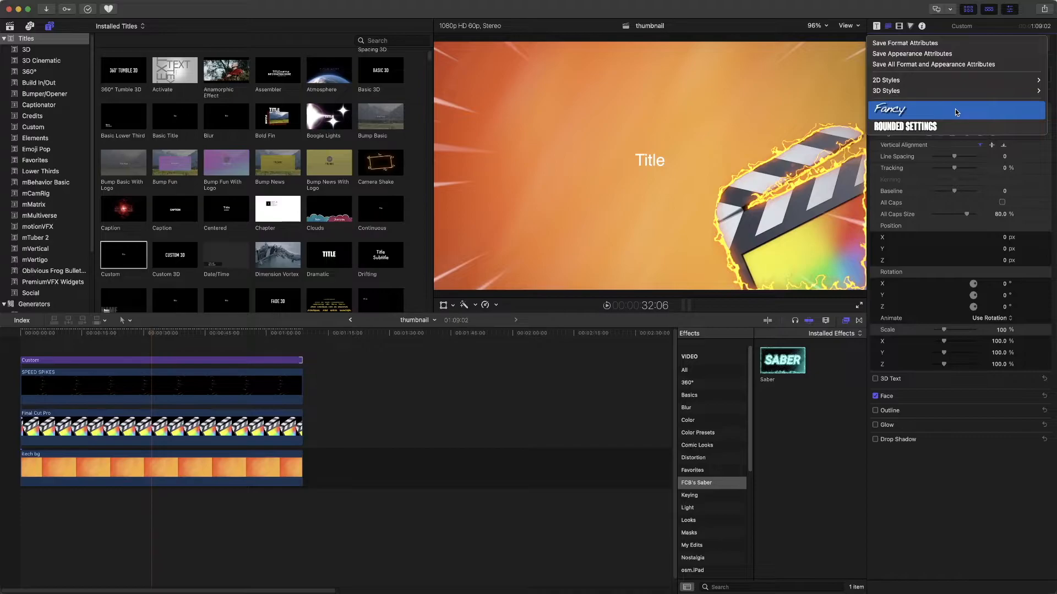
pyautogui.click(949, 124)
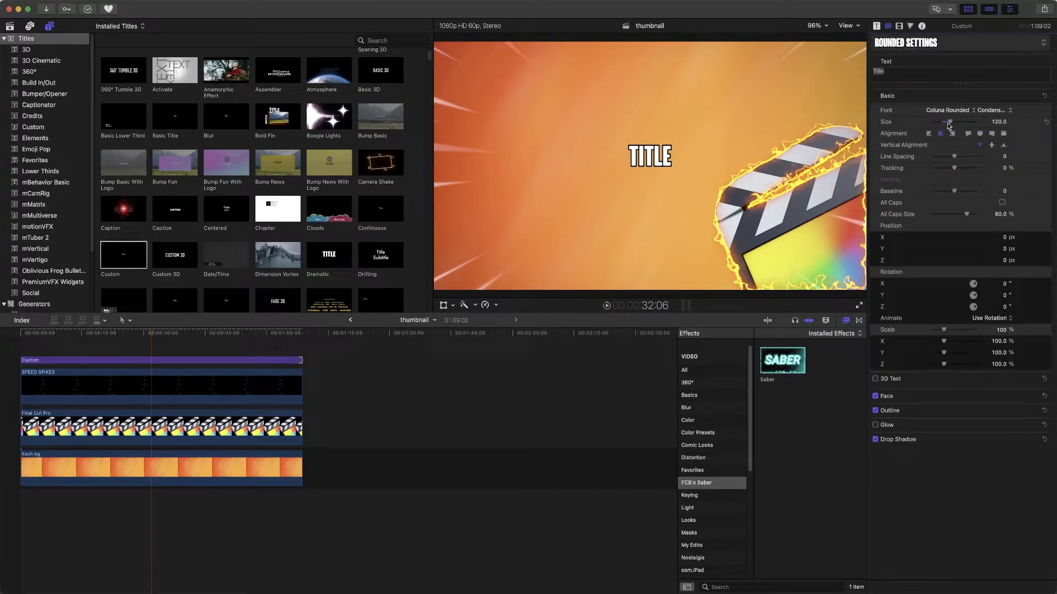
# - Replace the title text with "amazing thumbnail" on two lines and set its font size to 251.7
pyautogui.click(891, 71)
pyautogui.moveTo(892, 71); pyautogui.dragTo(858, 72)
pyautogui.write('amazing thumbnail')
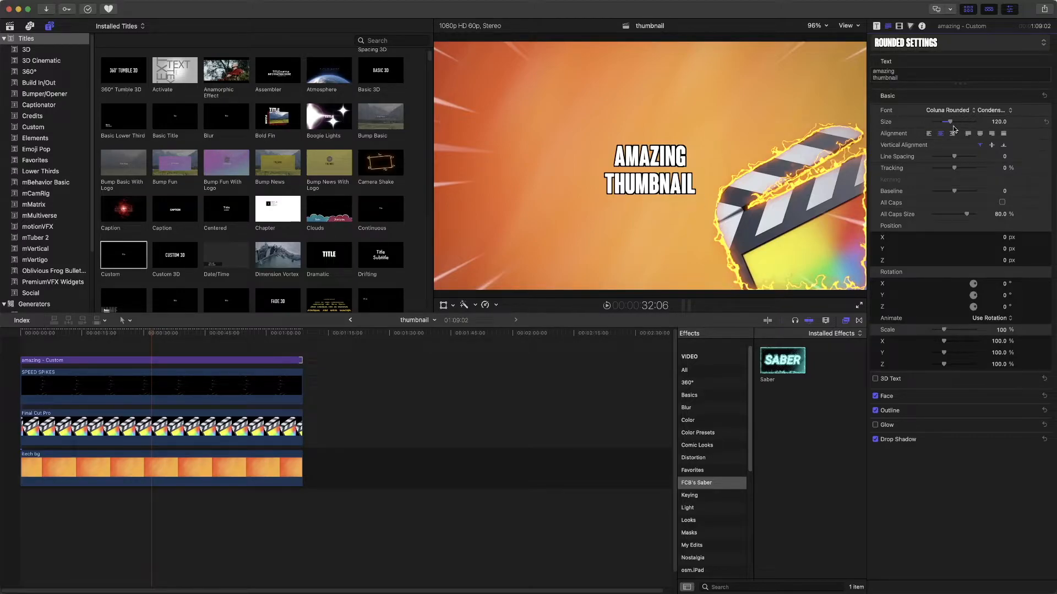
pyautogui.click(999, 121)
pyautogui.moveTo(998, 122); pyautogui.dragTo(998, 4)
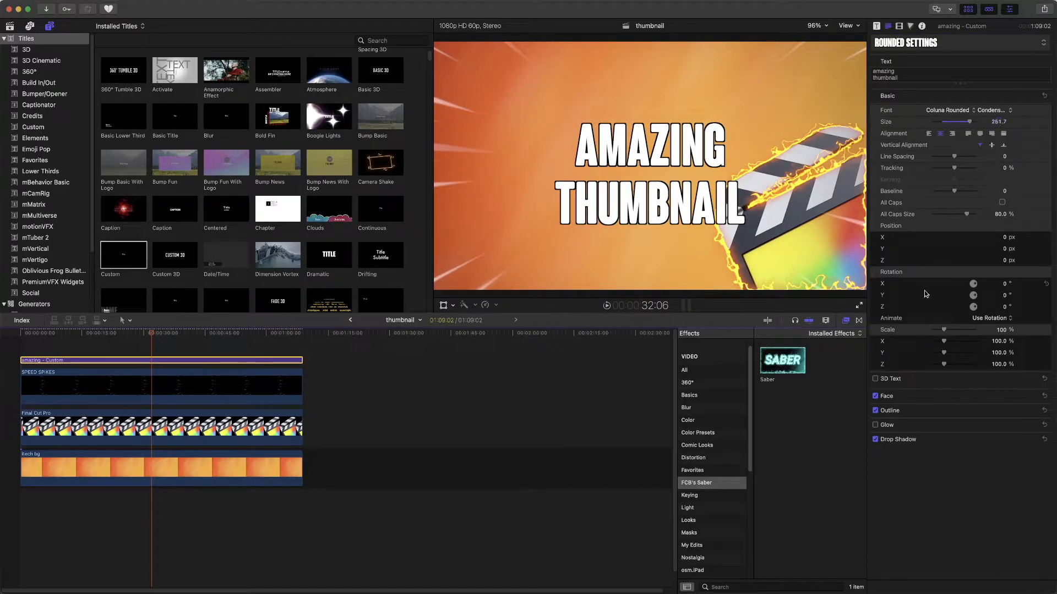
# - Apply the Saber effect to the "amazing thumbnail" title with an orange Single Color and a Detail Scale of 11.0
pyautogui.moveTo(792, 367); pyautogui.dragTo(262, 362)
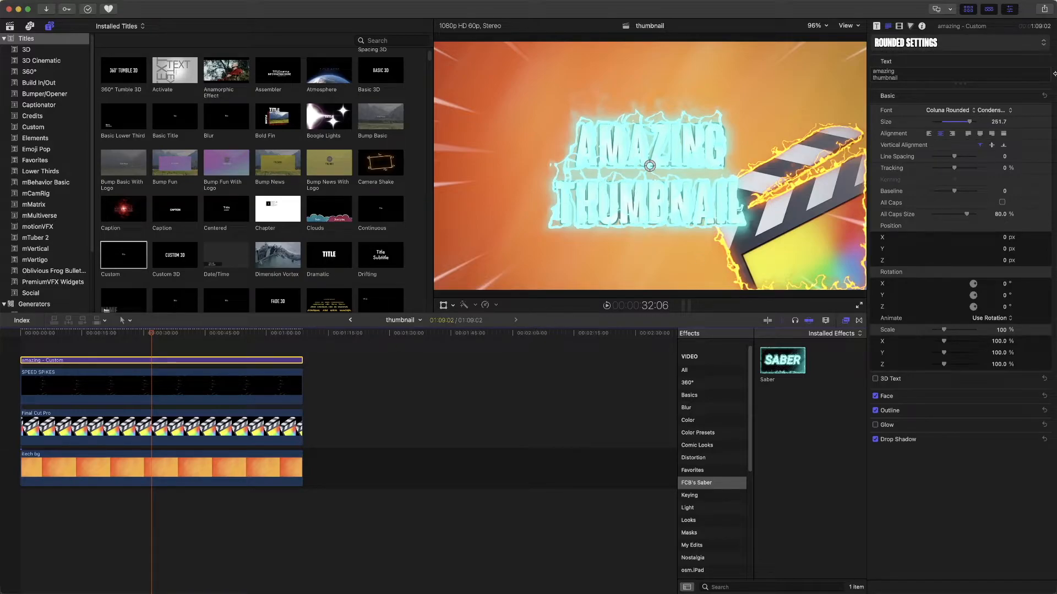
pyautogui.click(900, 27)
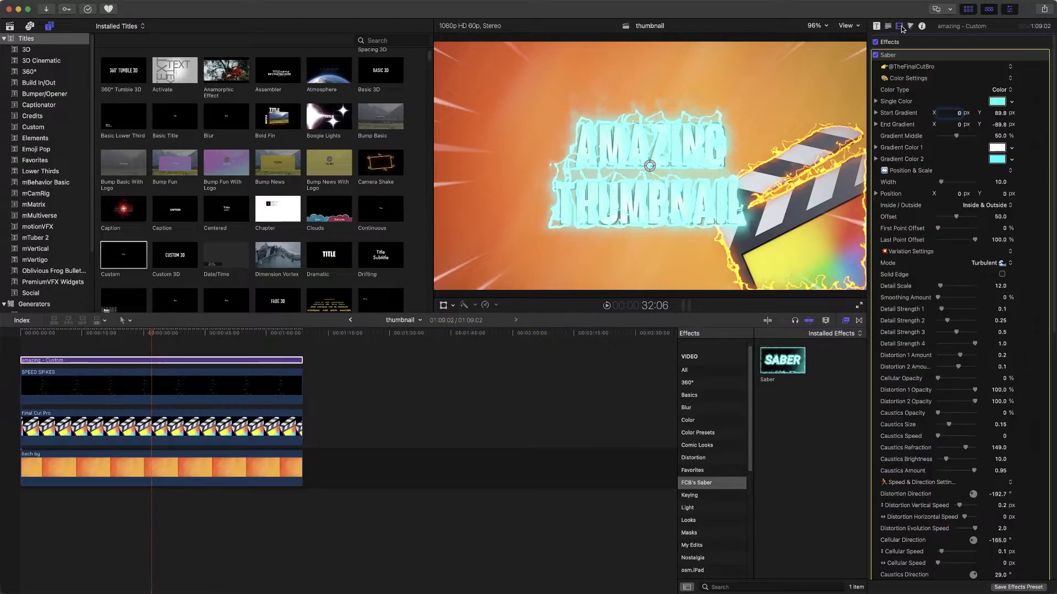
pyautogui.click(1003, 100)
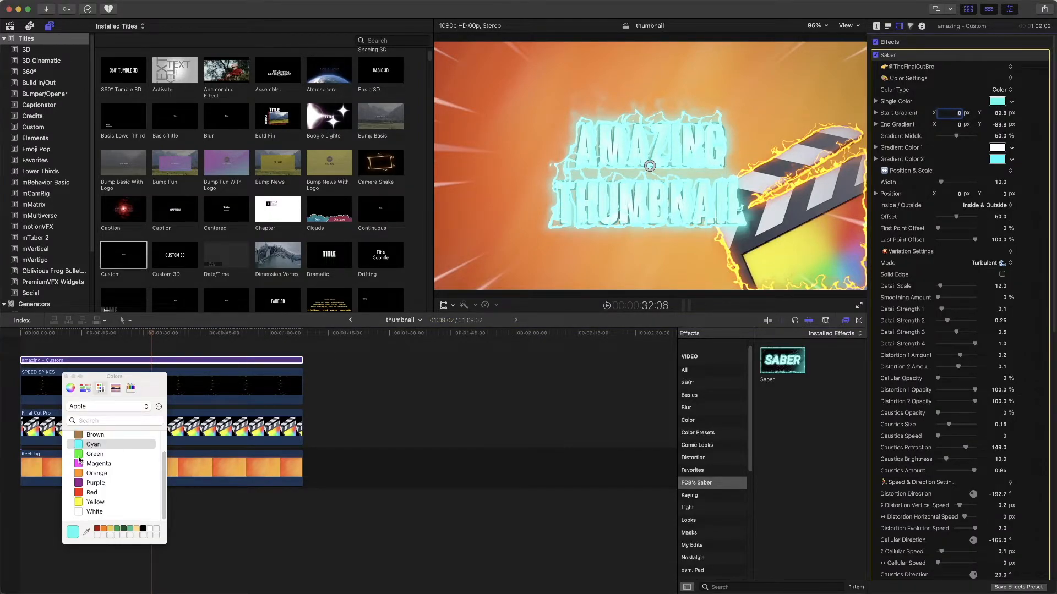
pyautogui.click(103, 529)
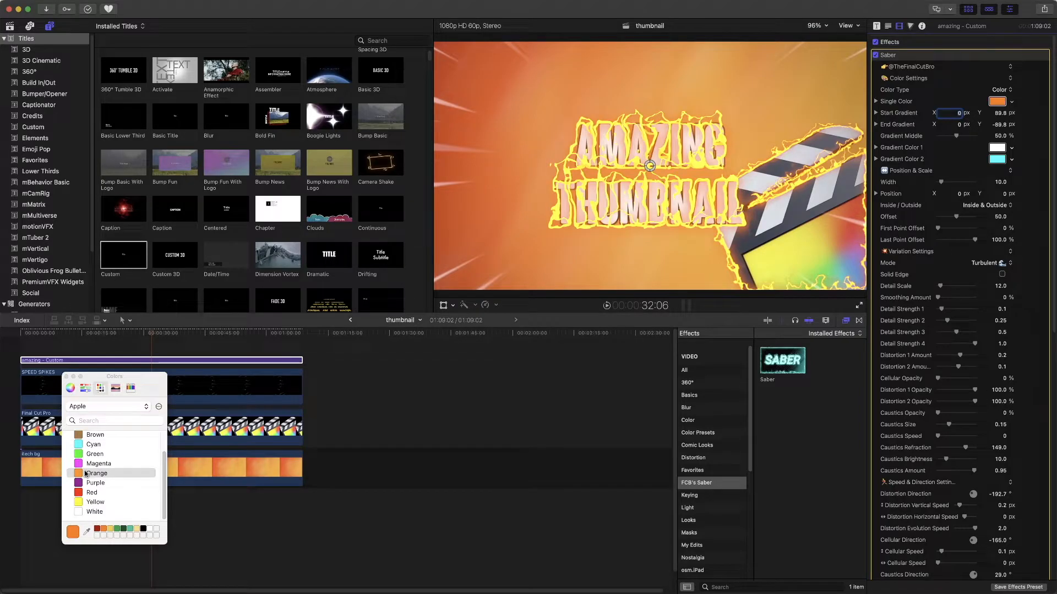
pyautogui.click(66, 376)
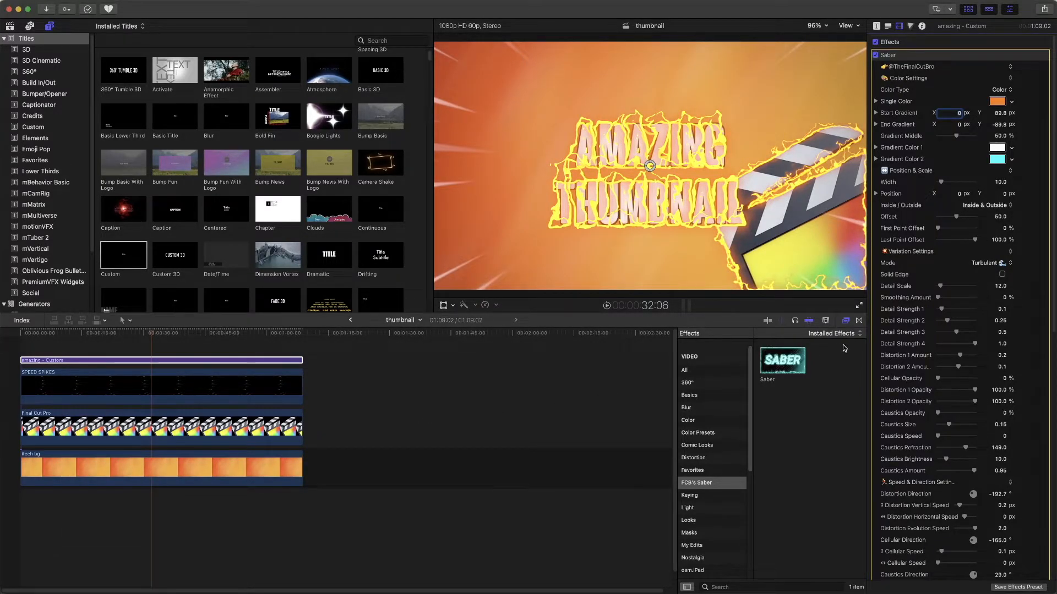
pyautogui.moveTo(940, 288); pyautogui.dragTo(938, 288)
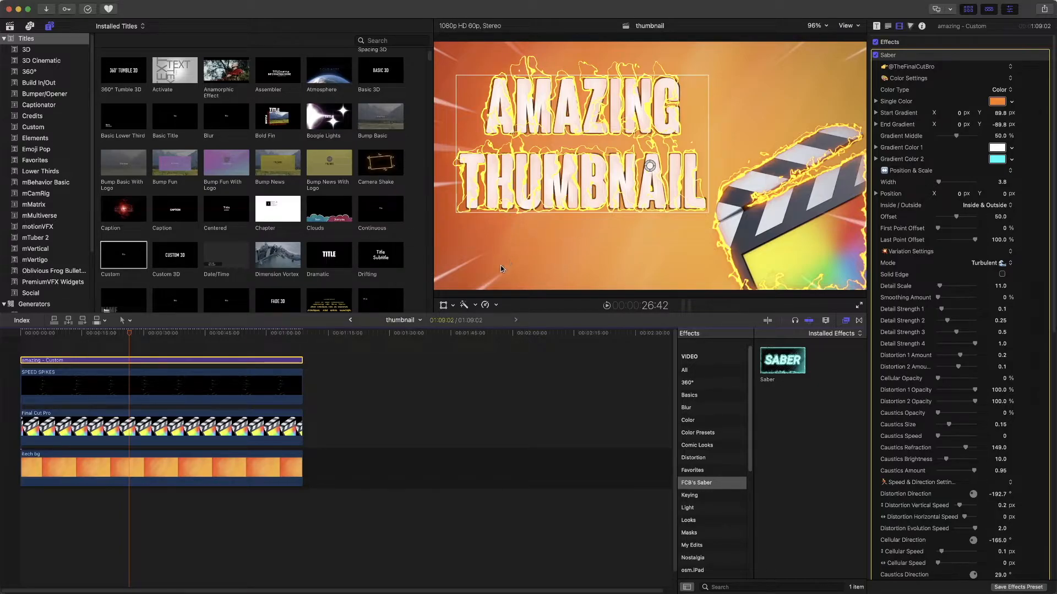
# - Add a Paper lower third between the Final Cut Pro and SPEED SPIKES clips, with the text "Final Cut Pro"
pyautogui.click(40, 171)
pyautogui.moveTo(123, 162); pyautogui.dragTo(20, 402)
pyautogui.doubleClick(484, 247)
pyautogui.write('Final')
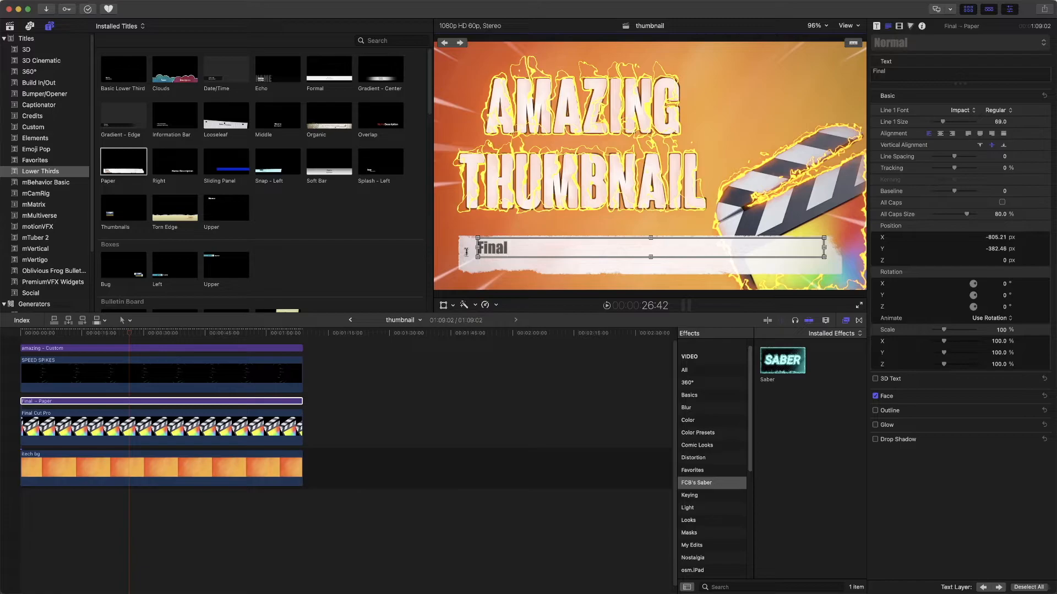
pyautogui.write(' Cut Pro')
pyautogui.press('Escape')
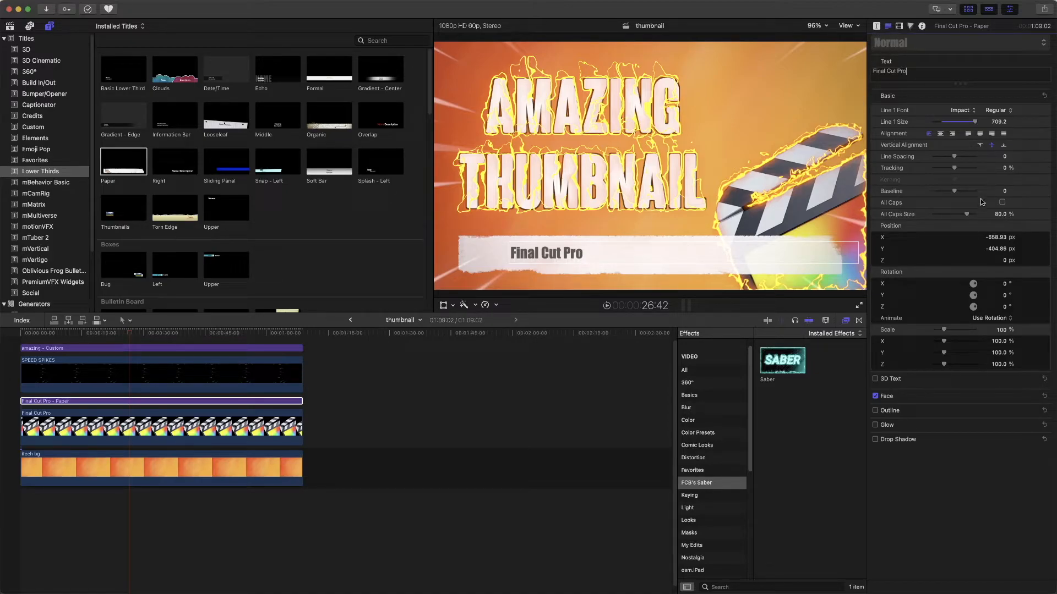
# - Narrow the paper lower third to Scale X 55.6%, set its X position to -316.2 px, and enlarge its text
pyautogui.click(899, 28)
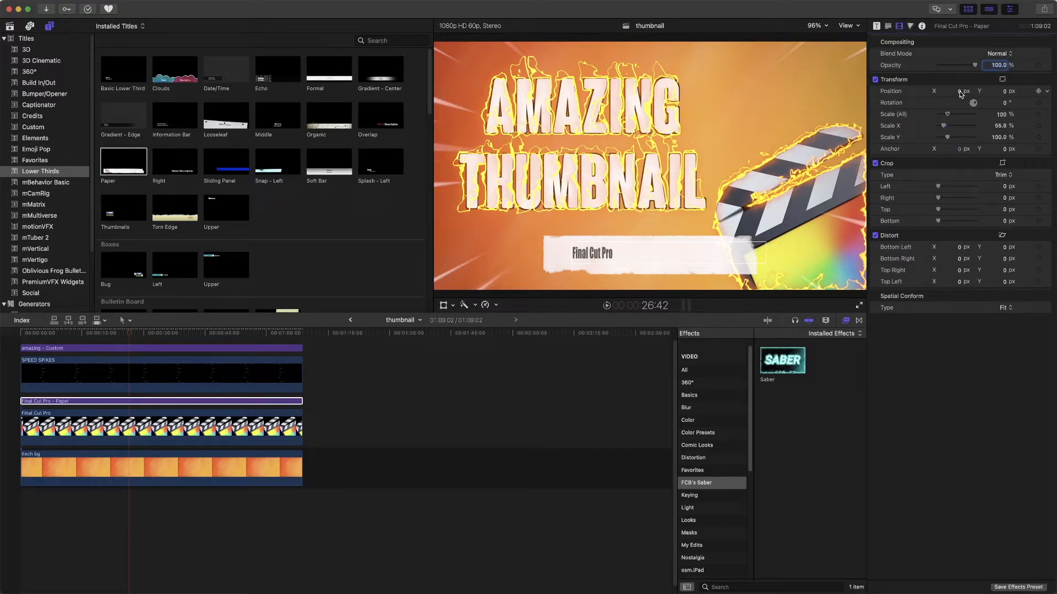
pyautogui.moveTo(959, 93); pyautogui.dragTo(935, 91)
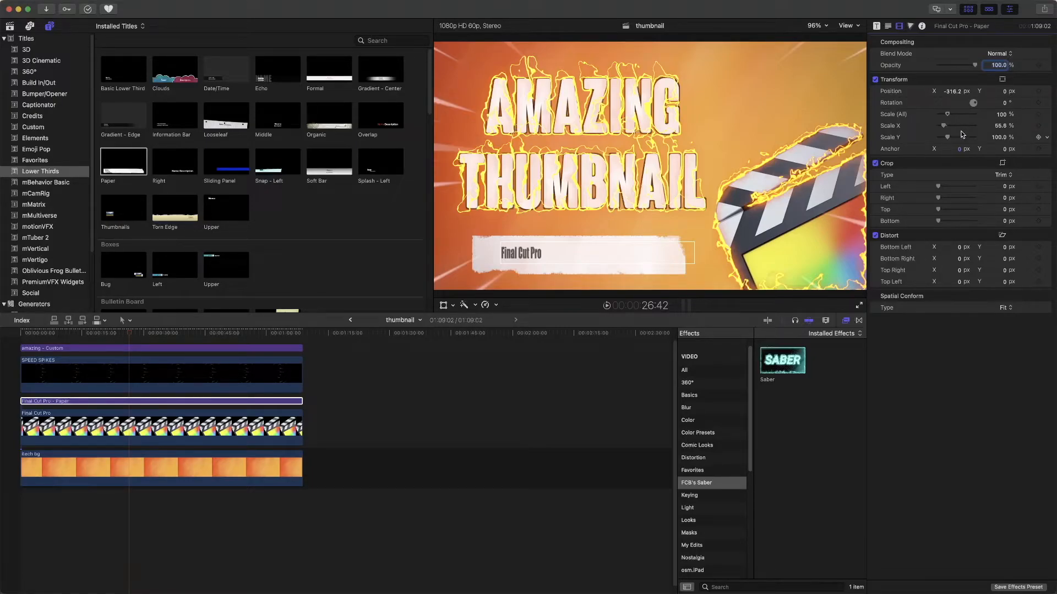
pyautogui.click(876, 27)
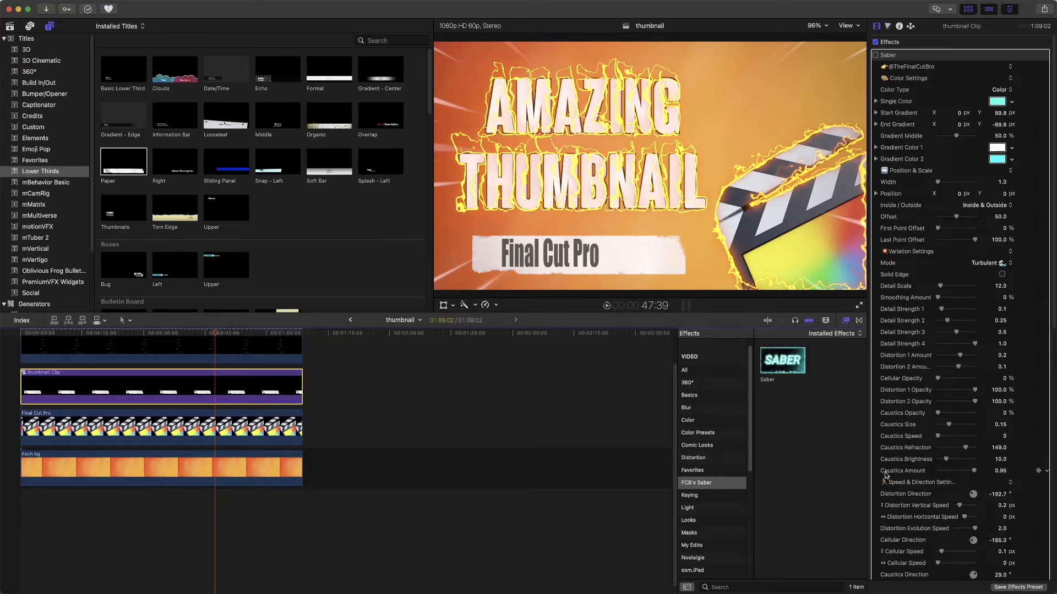
# - Apply the Comic Basic effect from Comic Looks to the "Final Cut Pro" paper lower third (thumbnail Clip)
pyautogui.scroll(-5, 947, 487)
pyautogui.scroll(-2, 947, 487)
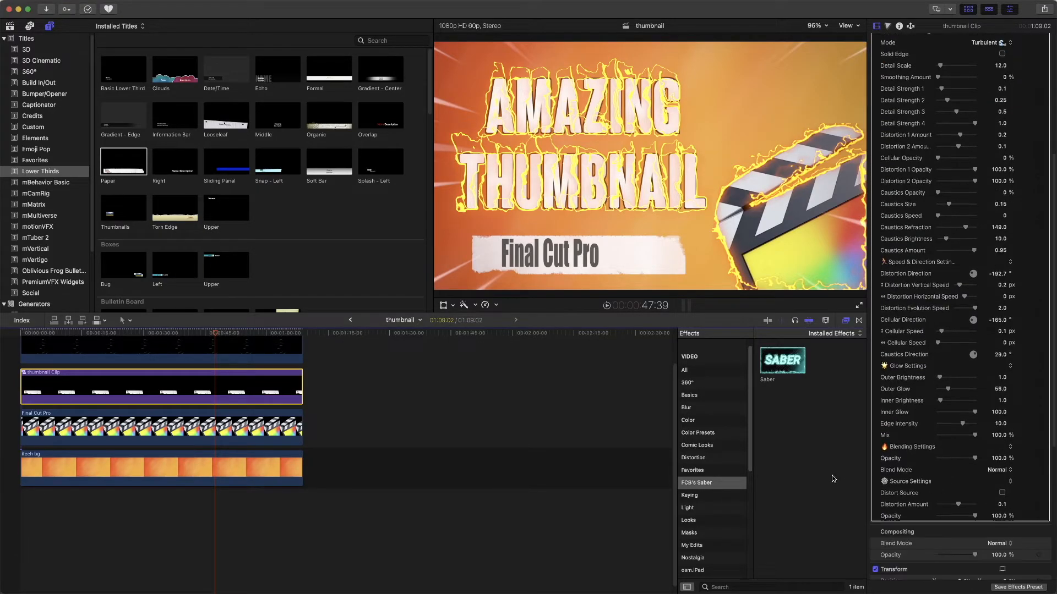
pyautogui.click(708, 447)
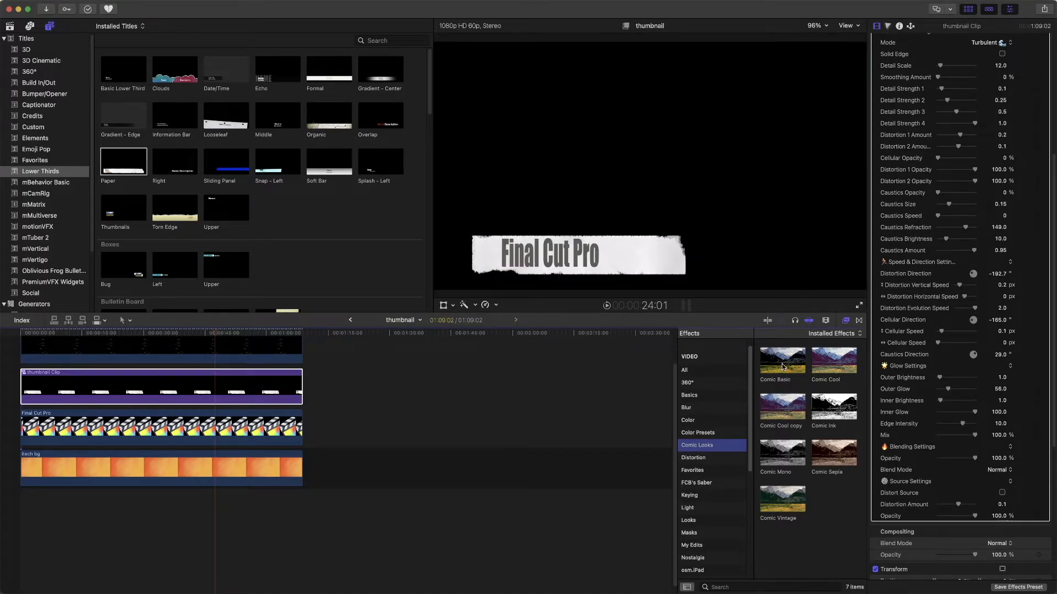
pyautogui.moveTo(786, 366); pyautogui.dragTo(251, 390)
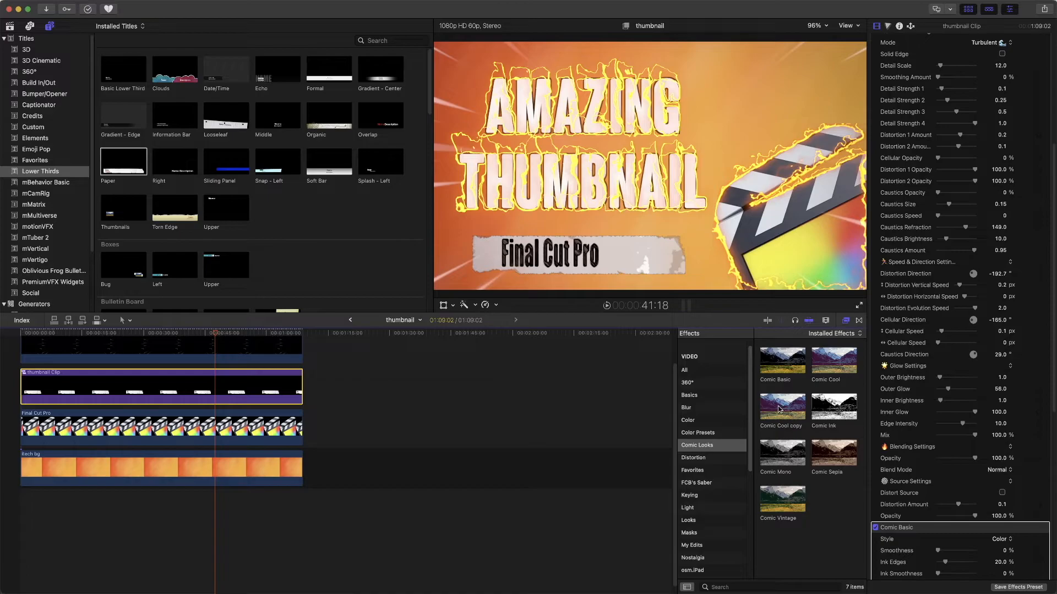
# - Apply the Comic Basic effect to the SPEED SPIKES, clapperboard and orange background clips and to the "amazing thumbnail" title
pyautogui.click(765, 369)
pyautogui.moveTo(765, 369); pyautogui.dragTo(245, 356)
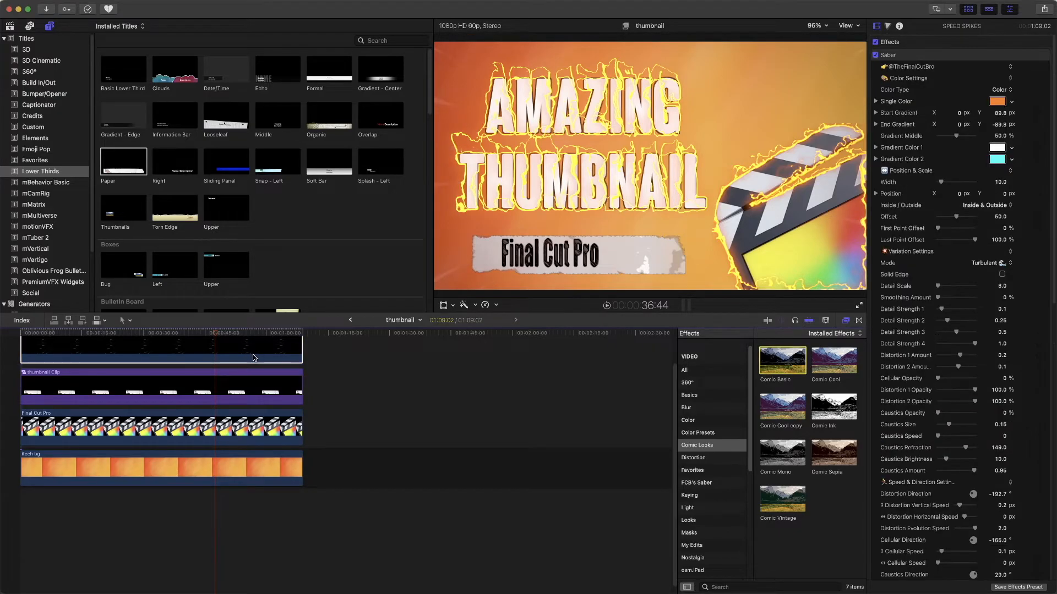
pyautogui.click(179, 468)
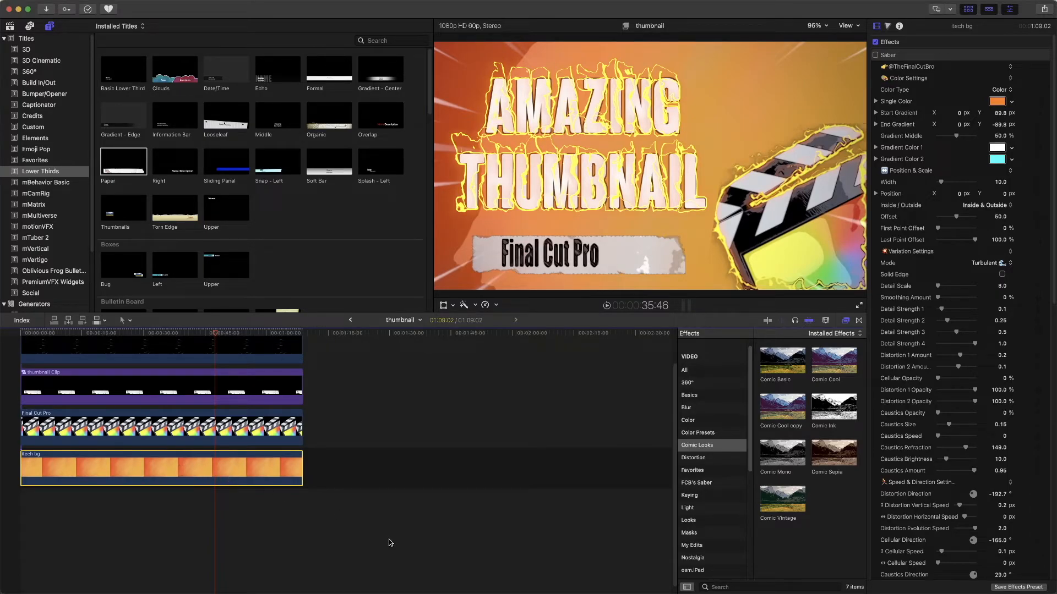
pyautogui.scroll(3, 390, 543)
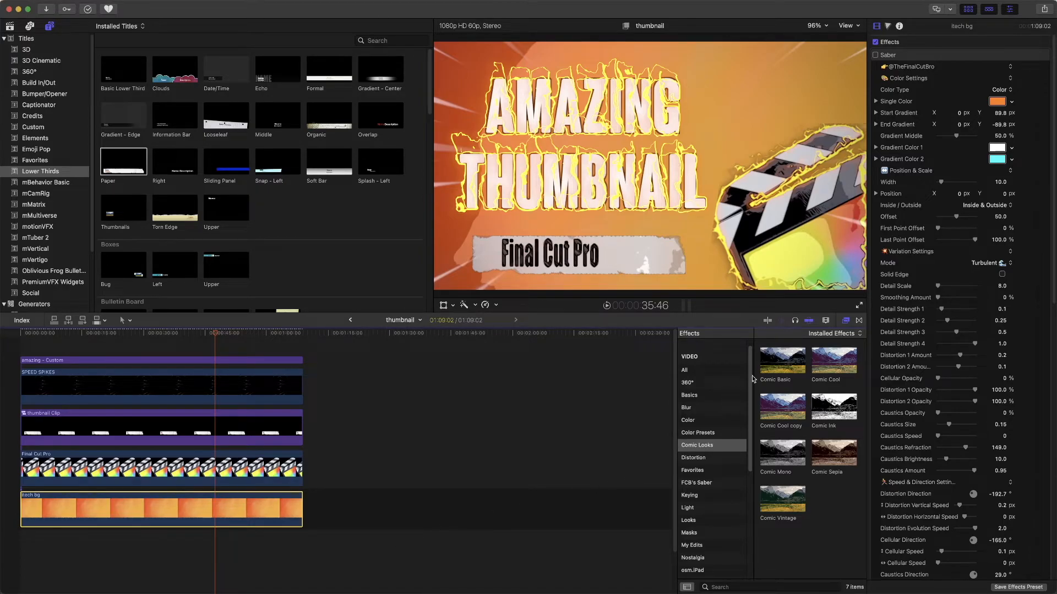
pyautogui.moveTo(786, 365); pyautogui.dragTo(203, 363)
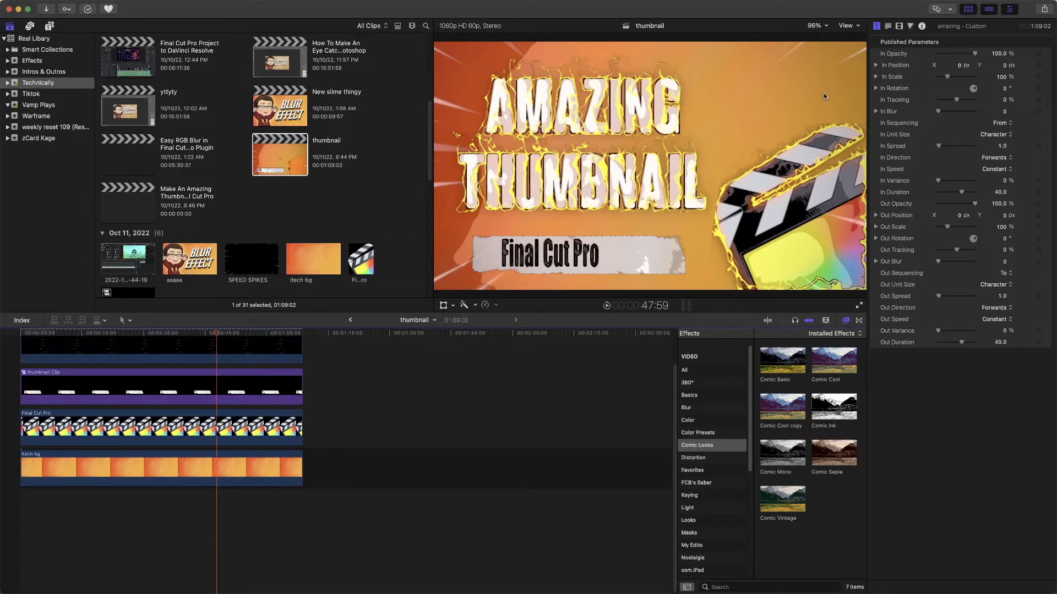
# - Examine which export destinations can be added, such as Save Current Frame, and reopen the thumbnail project's share options
pyautogui.click(1045, 9)
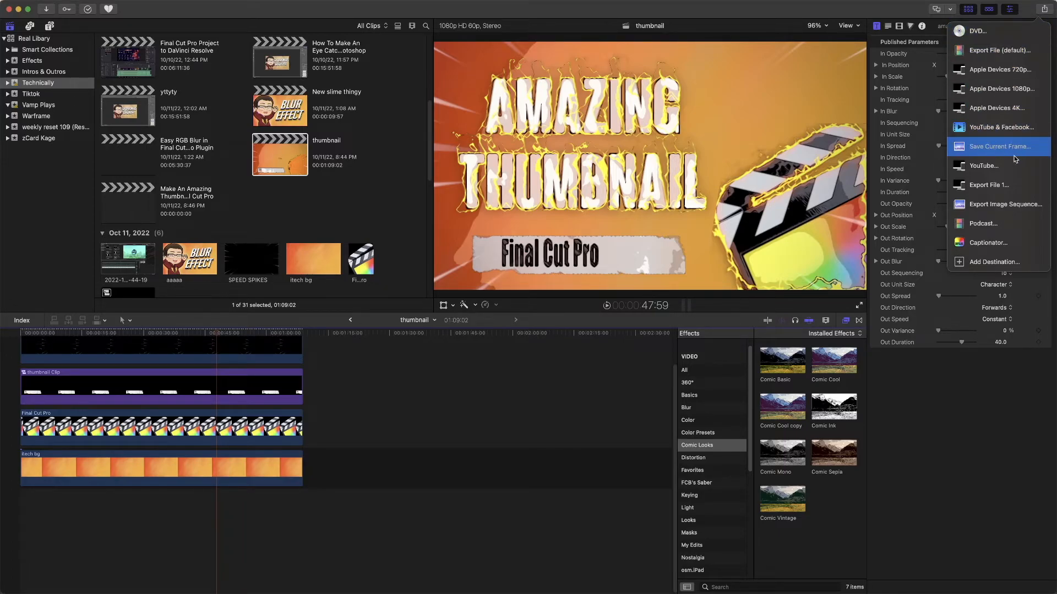
pyautogui.click(1005, 262)
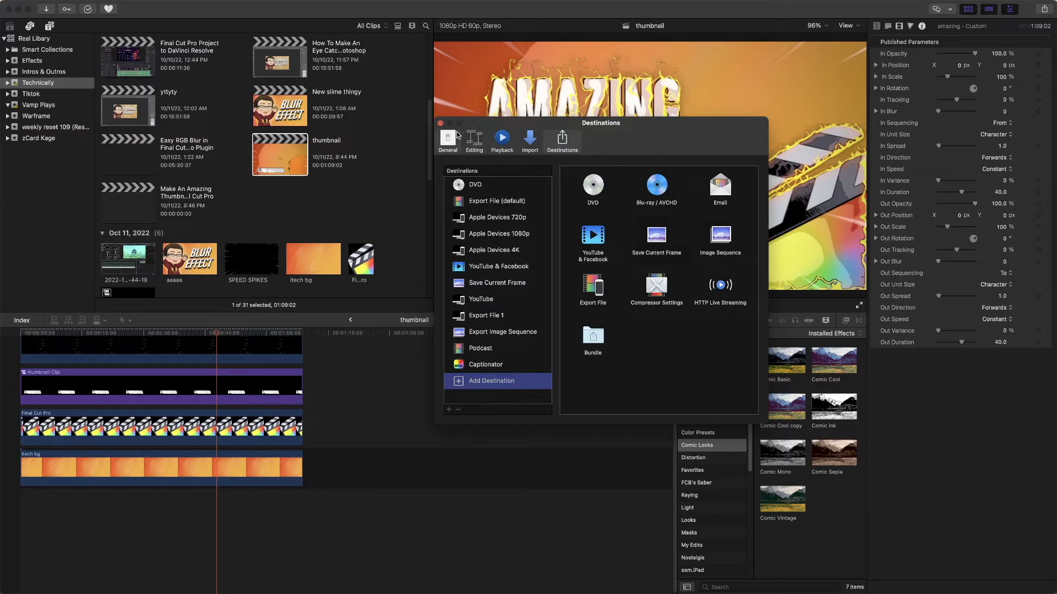
pyautogui.click(440, 123)
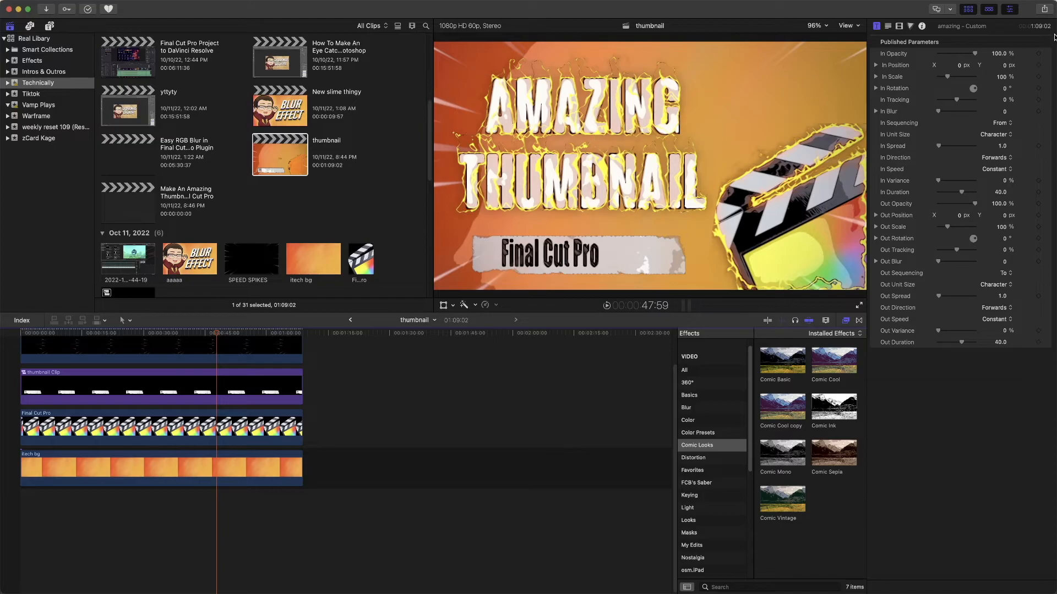
pyautogui.click(1043, 11)
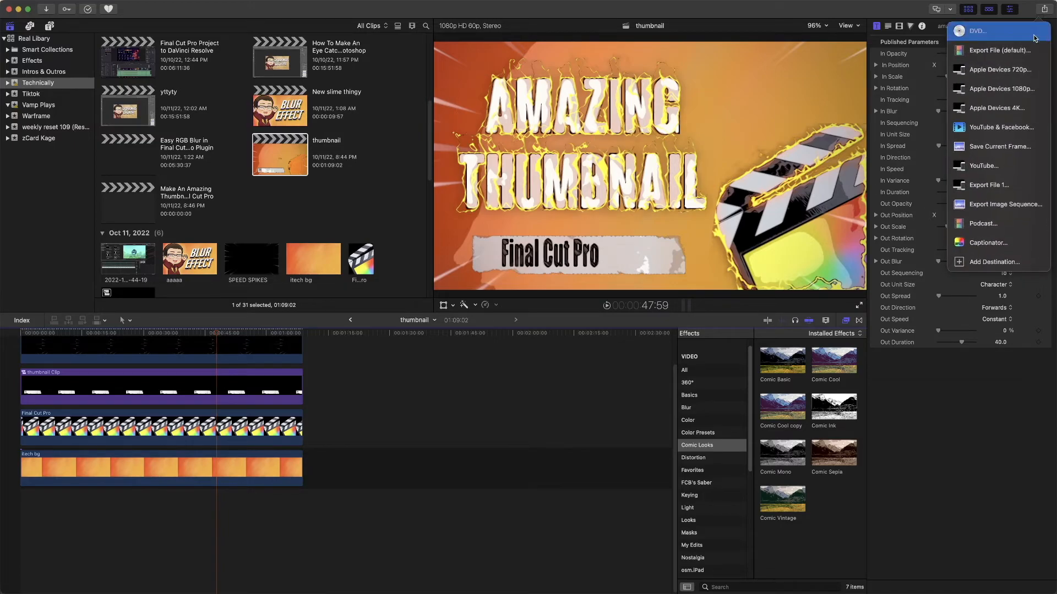